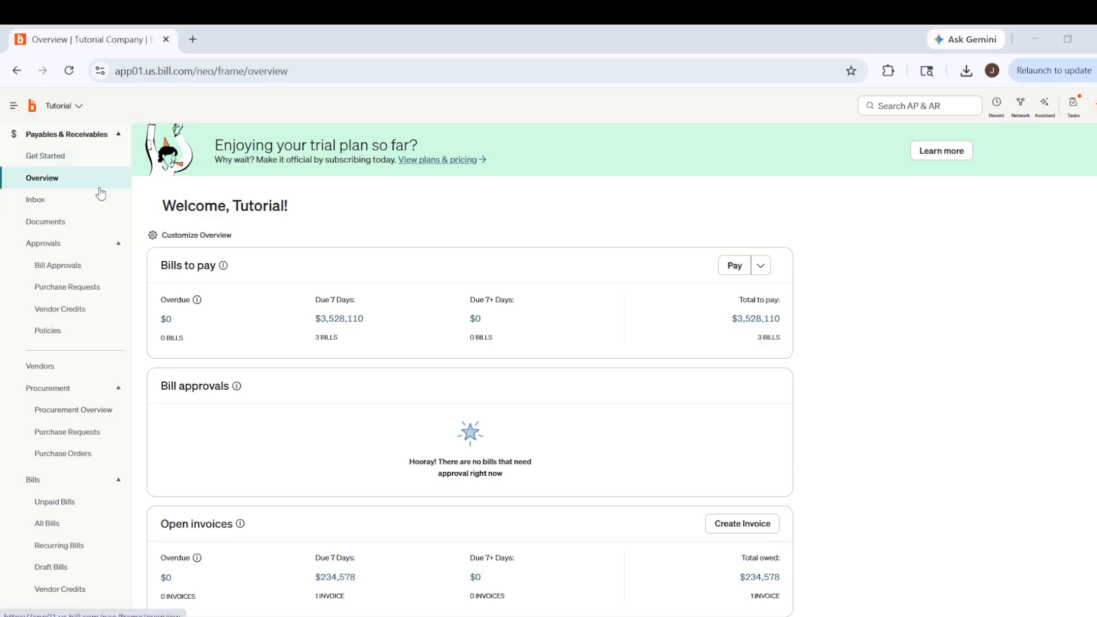
- Open the list of all invoices and start a new invoice
{"action": "scroll", "coordinate": [94, 206], "scroll_direction": "down", "scroll_amount": 3}
{"action": "scroll", "coordinate": [82, 260], "scroll_direction": "down", "scroll_amount": 1}
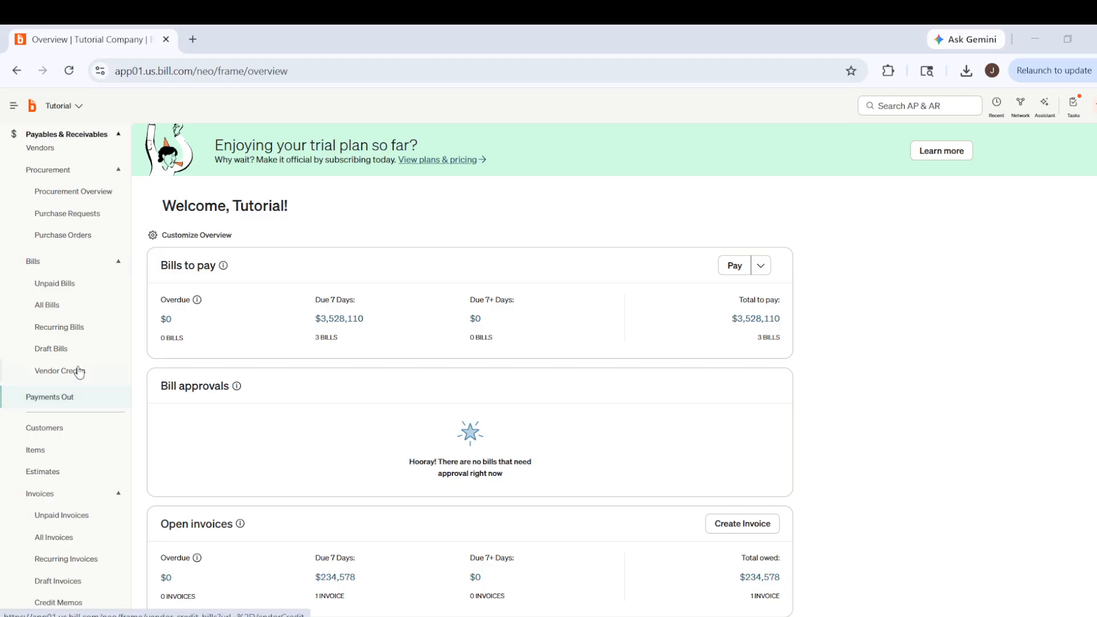
{"action": "left_click", "coordinate": [81, 307]}
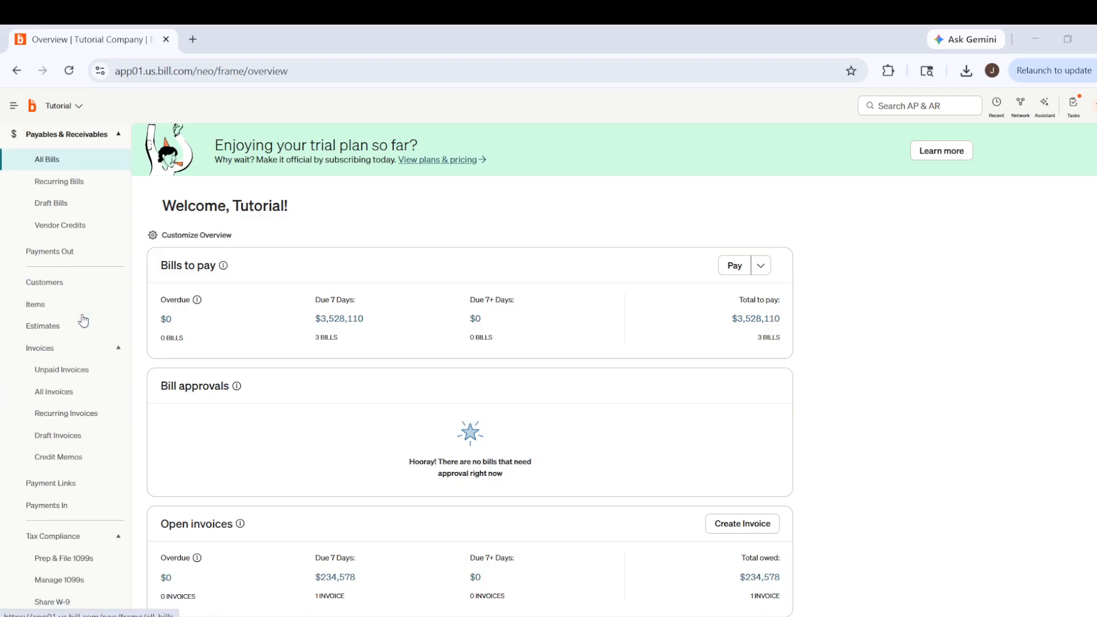
{"action": "left_click", "coordinate": [55, 399]}
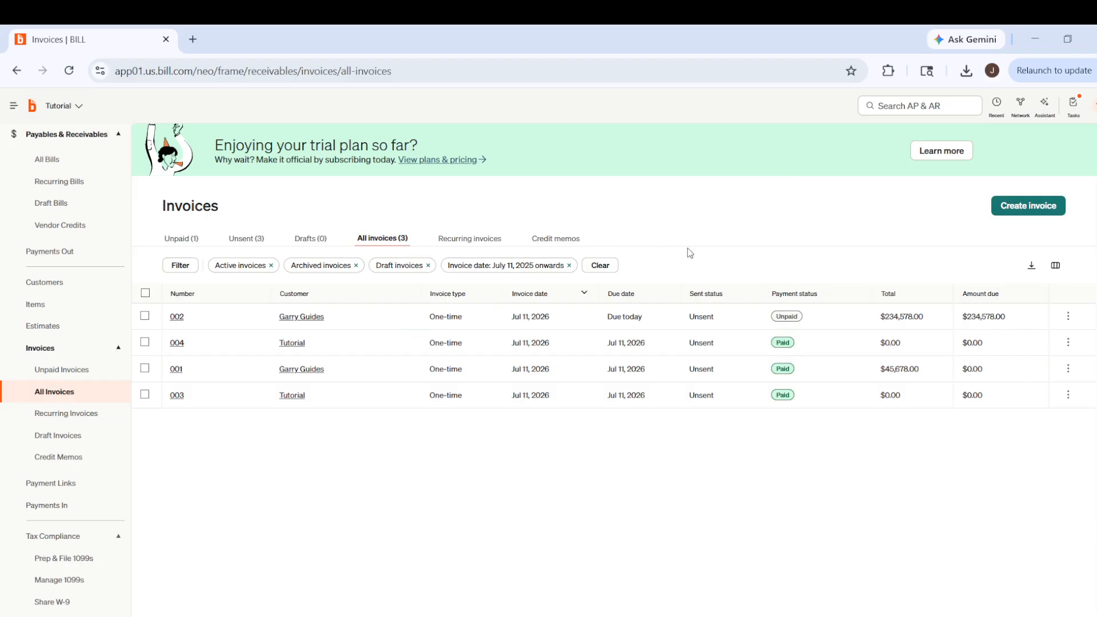
{"action": "left_click", "coordinate": [1019, 215]}
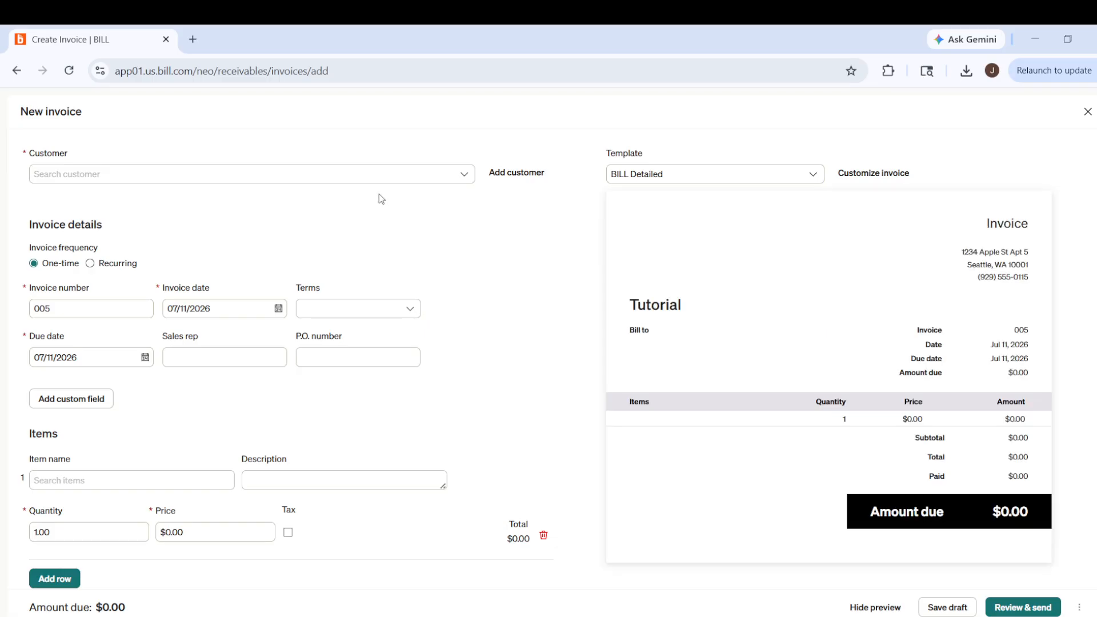
- Select Tutorial as the invoice's customer and set the payment terms to Due upon receipt
{"action": "left_click", "coordinate": [97, 176]}
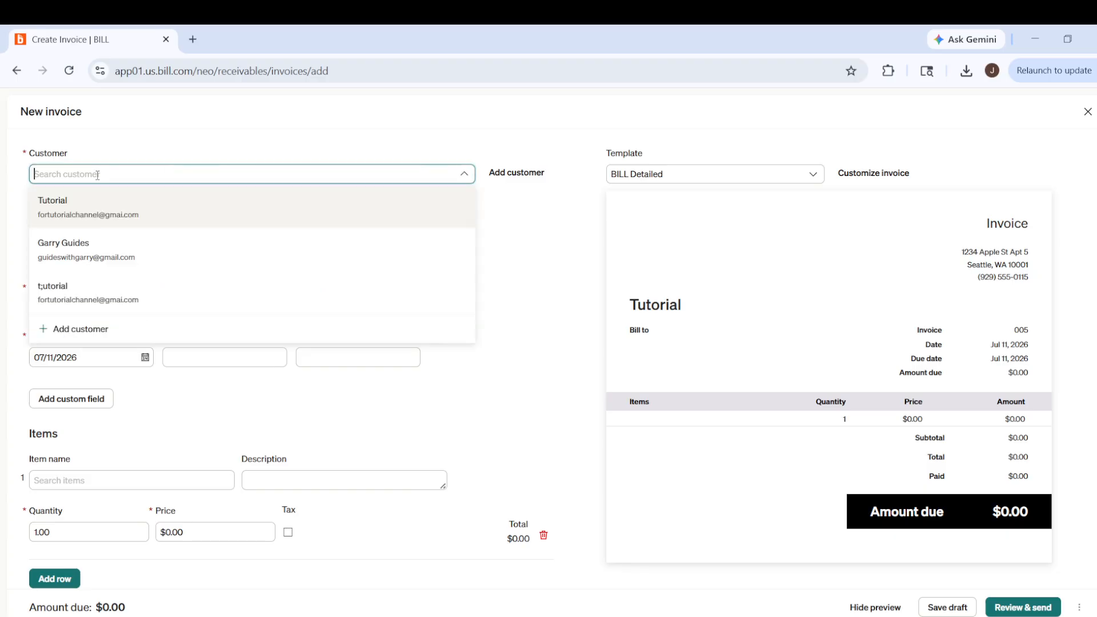
{"action": "left_click", "coordinate": [76, 219]}
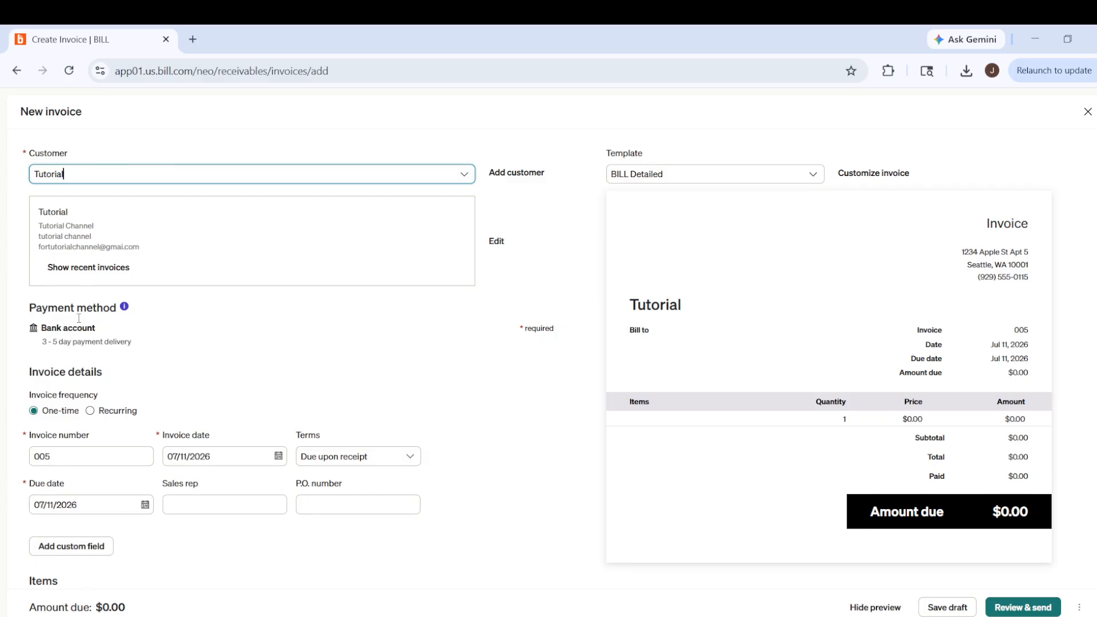
{"action": "scroll", "coordinate": [97, 310], "scroll_direction": "down", "scroll_amount": 1}
{"action": "scroll", "coordinate": [97, 309], "scroll_direction": "down", "scroll_amount": 1}
{"action": "left_click", "coordinate": [60, 383]}
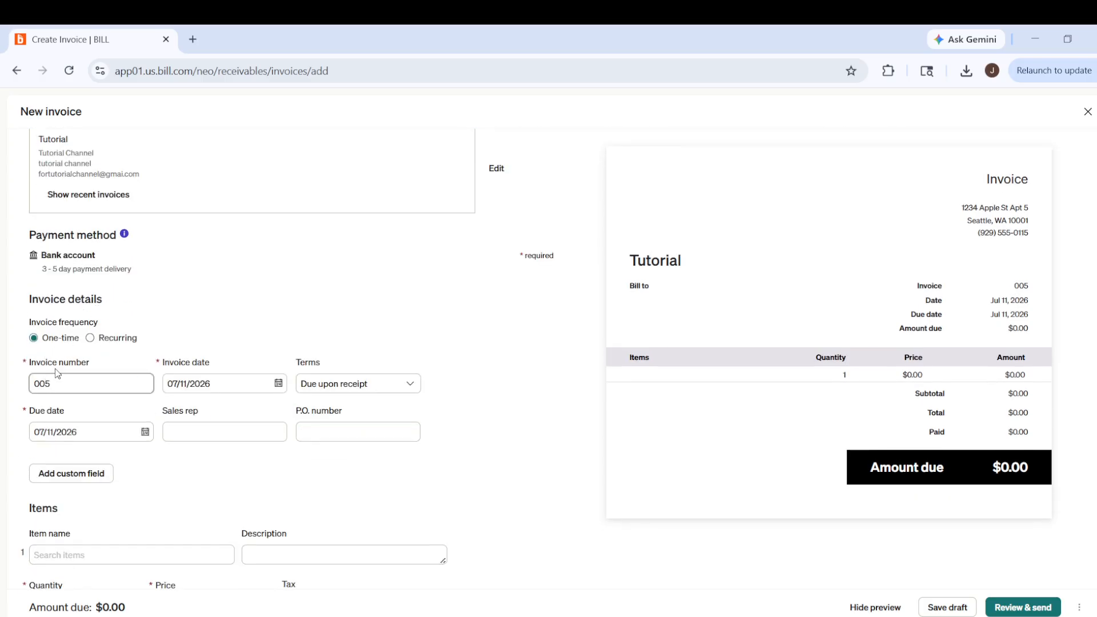
{"action": "double_click", "coordinate": [62, 384]}
{"action": "left_click", "coordinate": [232, 386]}
{"action": "left_click", "coordinate": [376, 388]}
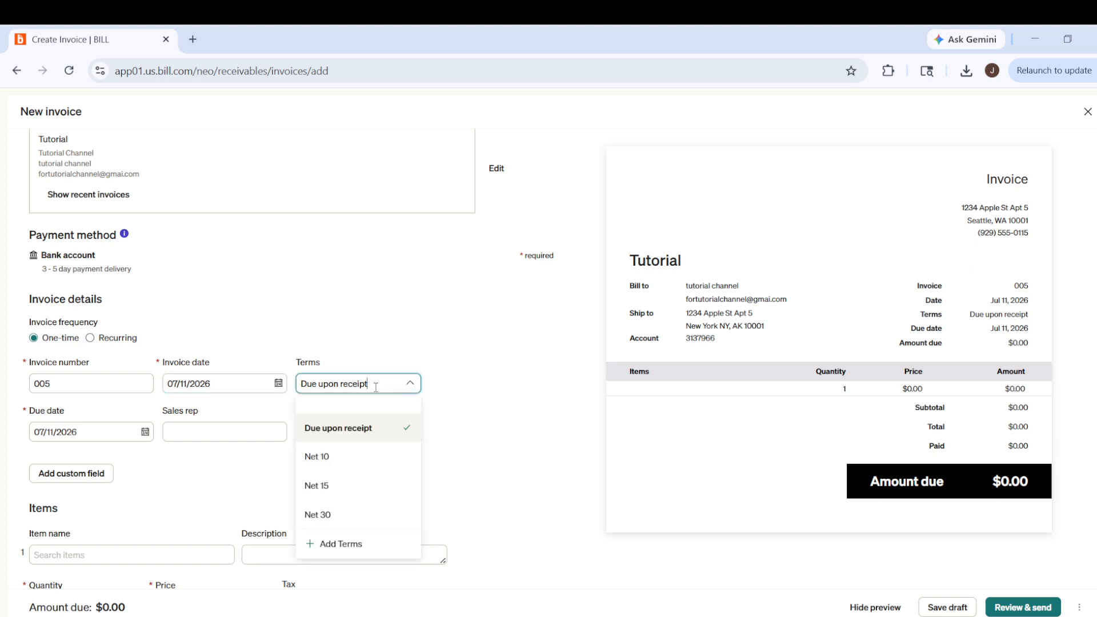
{"action": "left_click", "coordinate": [350, 430]}
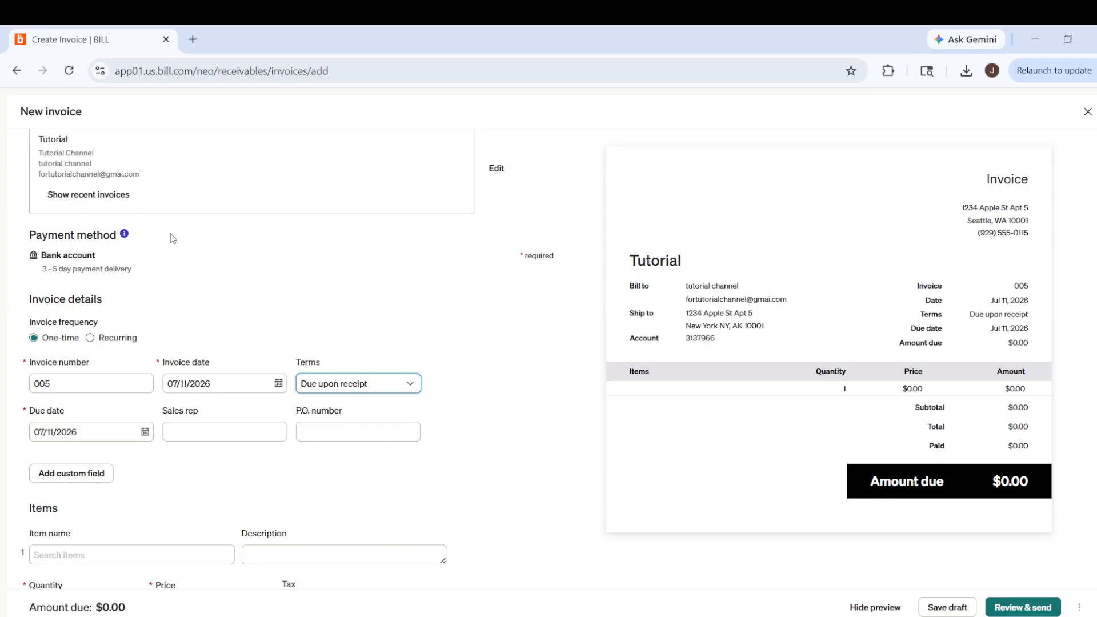
- Add the item "service" to the invoice's first line
{"action": "scroll", "coordinate": [171, 233], "scroll_direction": "down", "scroll_amount": 3}
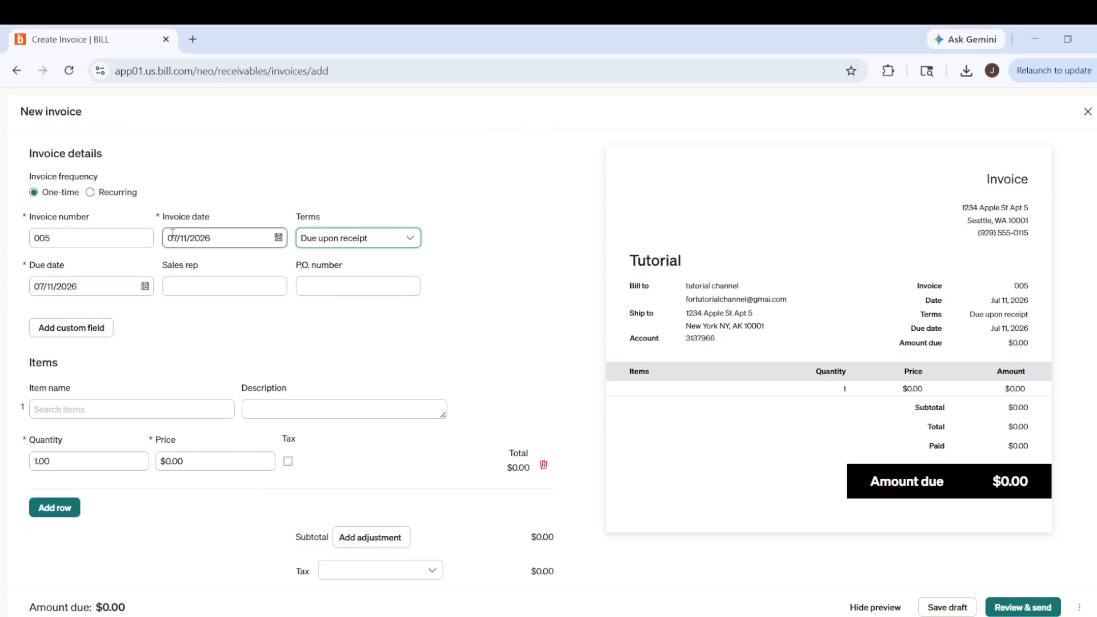
{"action": "scroll", "coordinate": [172, 233], "scroll_direction": "down", "scroll_amount": 2}
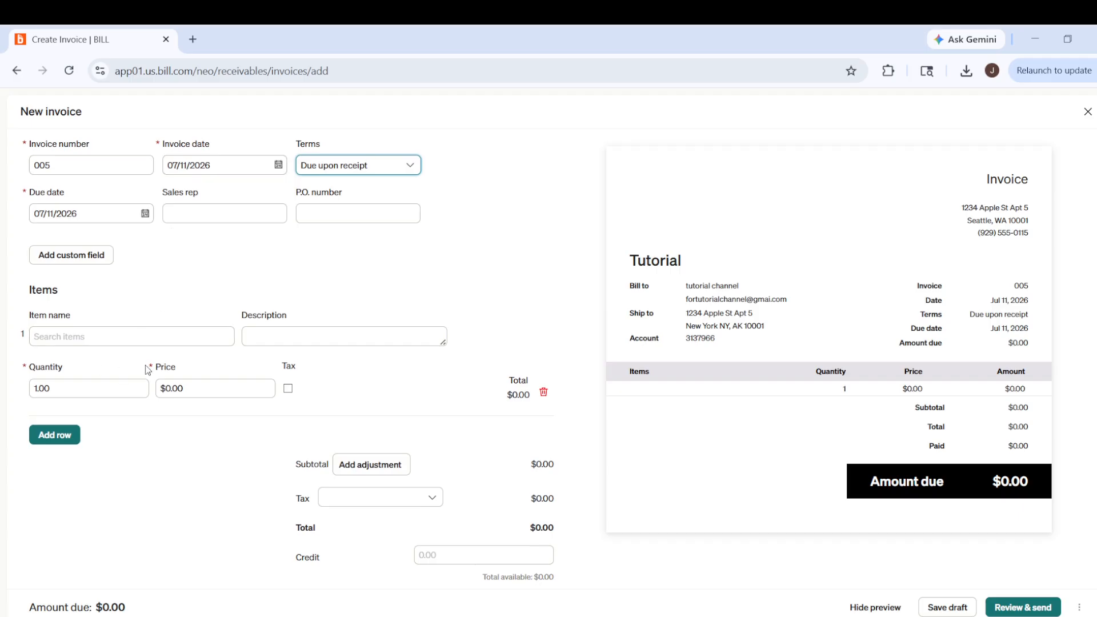
{"action": "left_click", "coordinate": [122, 335]}
{"action": "left_click", "coordinate": [73, 364]}
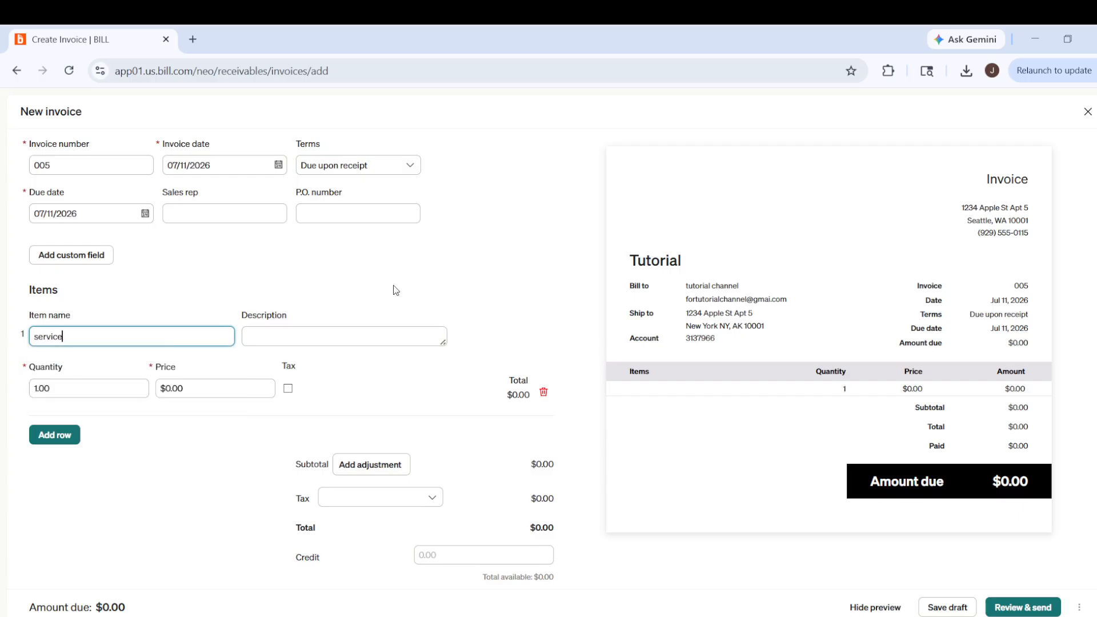
- Set the price of the service item to $56,789.00
{"action": "scroll", "coordinate": [394, 290], "scroll_direction": "down", "scroll_amount": 1}
{"action": "left_click", "coordinate": [190, 315]}
{"action": "left_click", "coordinate": [190, 315]}
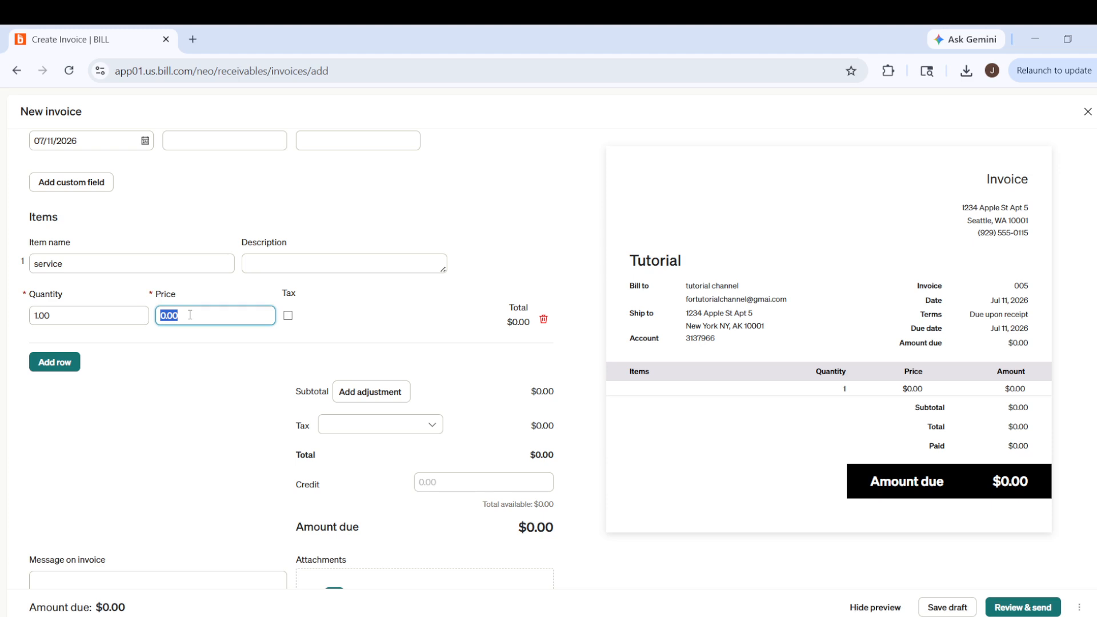
{"action": "key", "text": "BackSpace"}
{"action": "type", "text": "56789"}
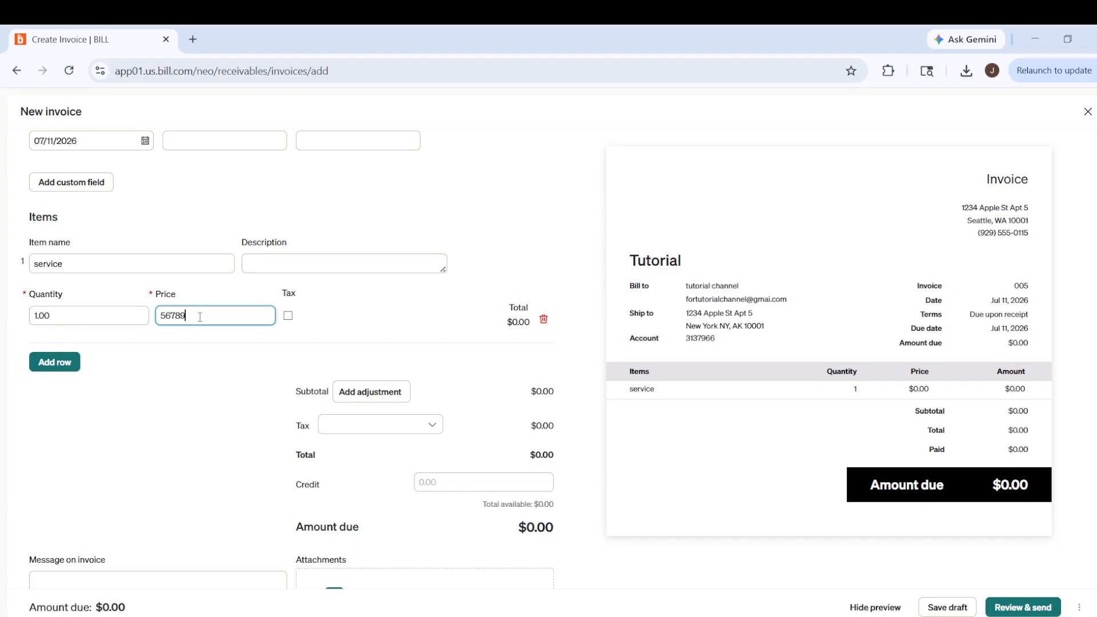
{"action": "left_click", "coordinate": [317, 302]}
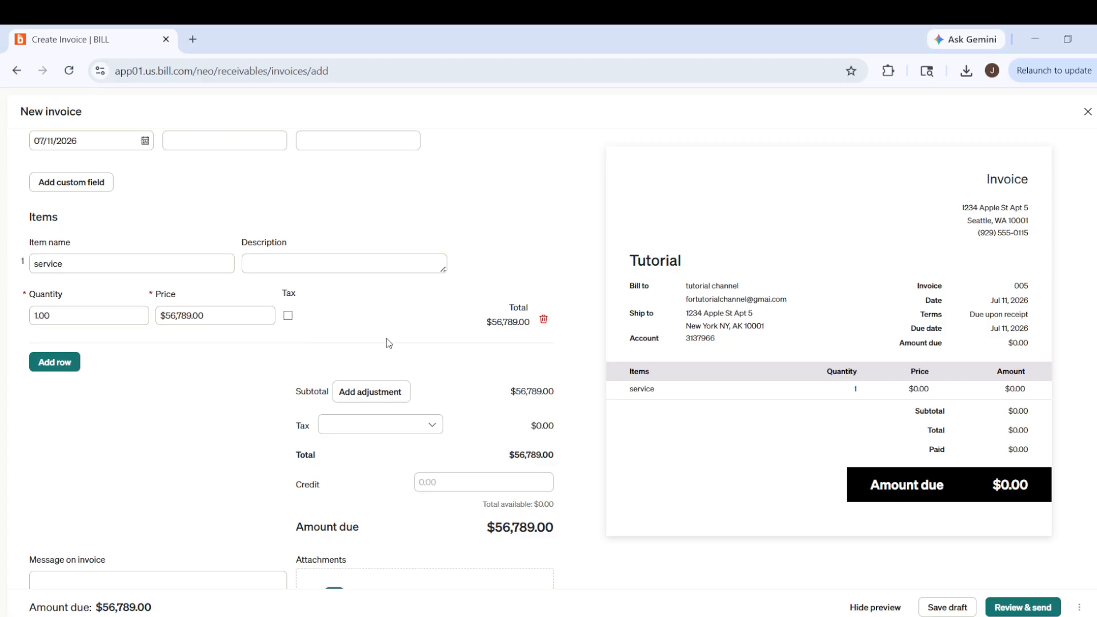
- Check the completed invoice details and proceed to review and send the invoice
{"action": "scroll", "coordinate": [388, 342], "scroll_direction": "down", "scroll_amount": 1}
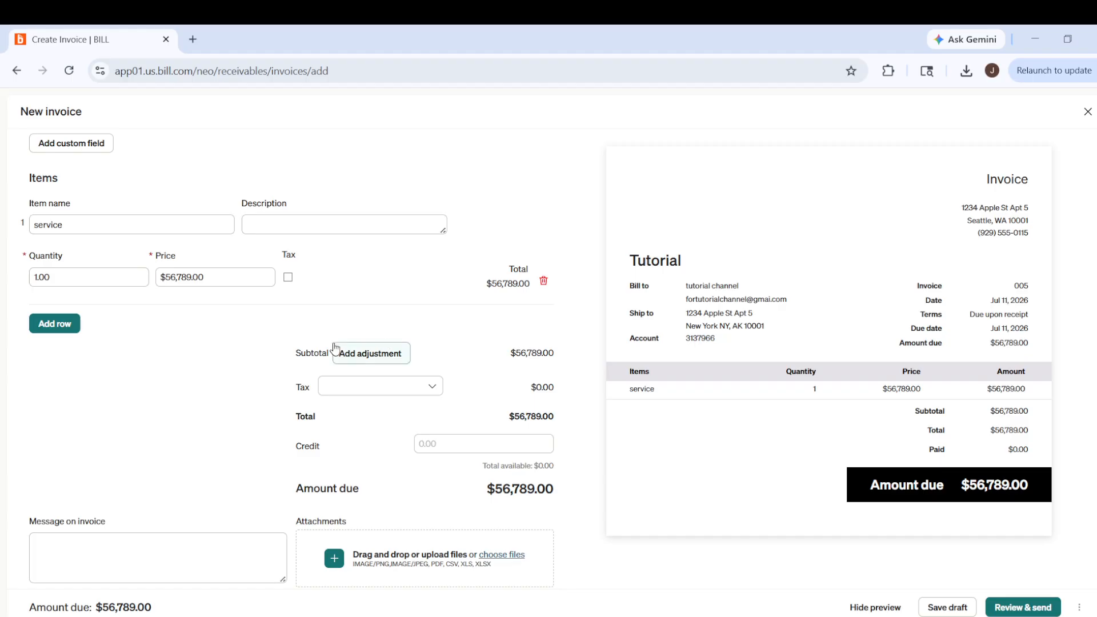
{"action": "left_click", "coordinate": [39, 277]}
{"action": "scroll", "coordinate": [471, 364], "scroll_direction": "up", "scroll_amount": 5}
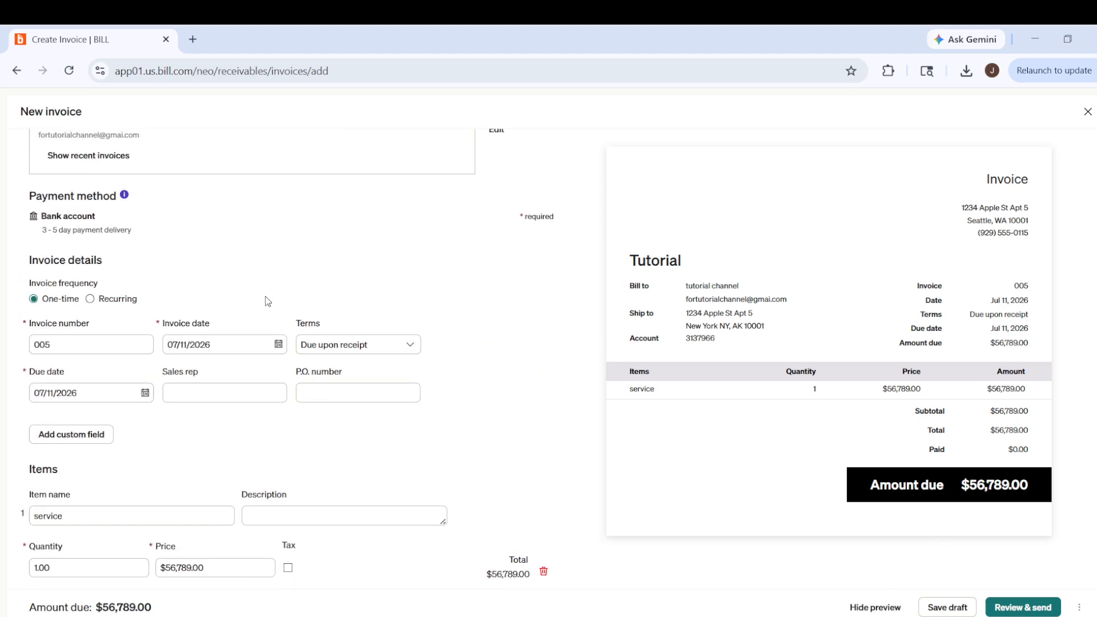
{"action": "scroll", "coordinate": [265, 301], "scroll_direction": "up", "scroll_amount": 2}
{"action": "scroll", "coordinate": [324, 235], "scroll_direction": "down", "scroll_amount": 7}
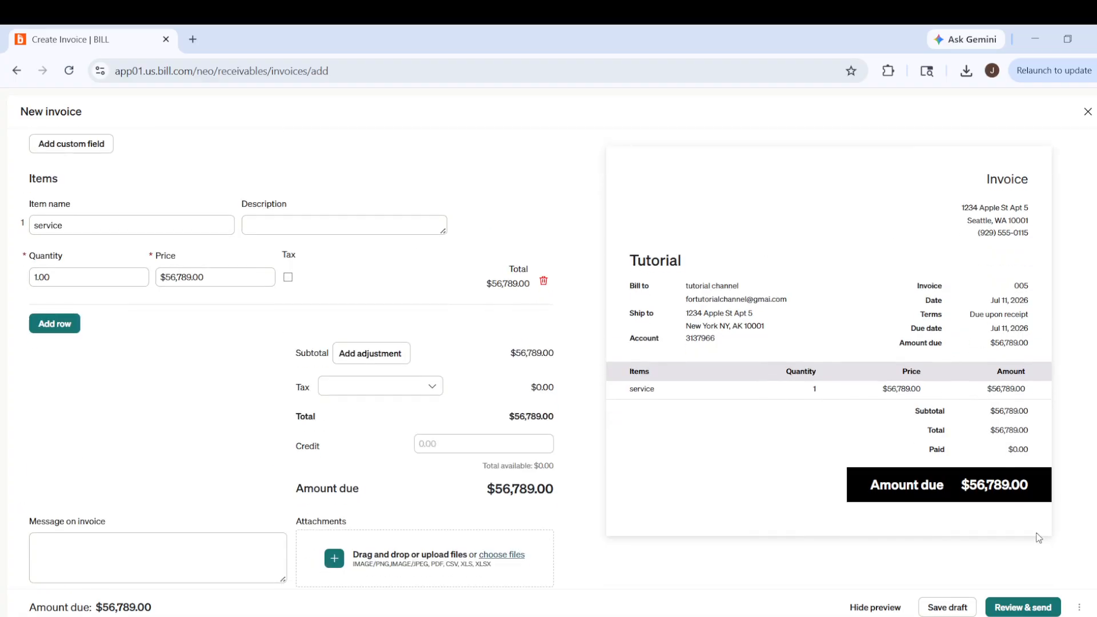
{"action": "left_click", "coordinate": [1050, 610]}
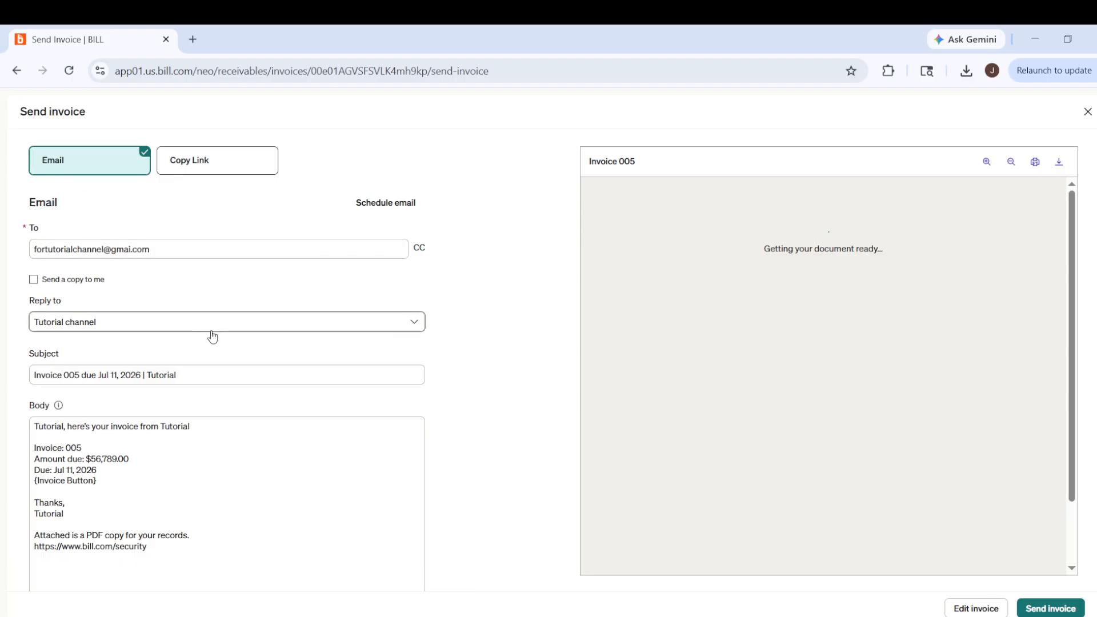
- Look over the invoice email's recipient, subject, body and attachments, and close the send form without sending
{"action": "scroll", "coordinate": [220, 348], "scroll_direction": "down", "scroll_amount": 3}
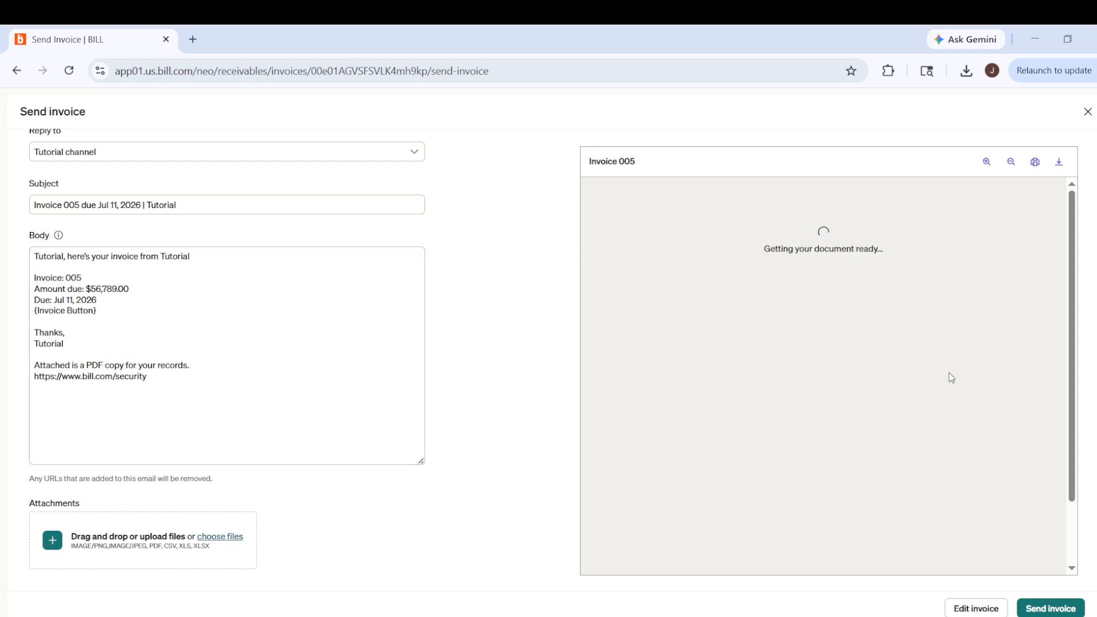
{"action": "scroll", "coordinate": [983, 440], "scroll_direction": "down", "scroll_amount": 2}
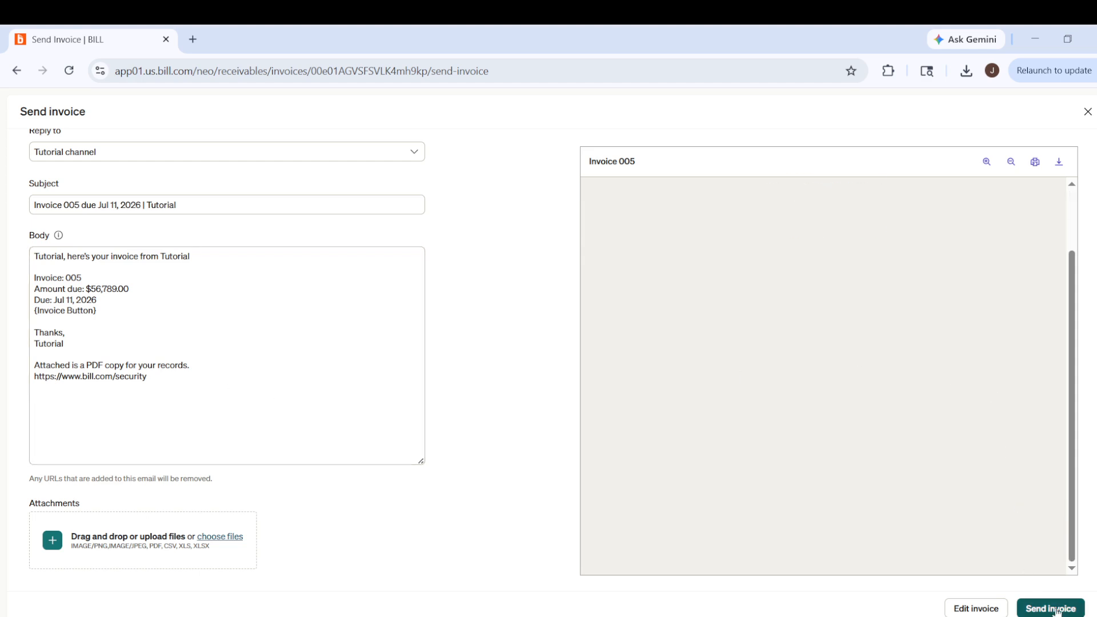
{"action": "scroll", "coordinate": [983, 552], "scroll_direction": "up", "scroll_amount": 2}
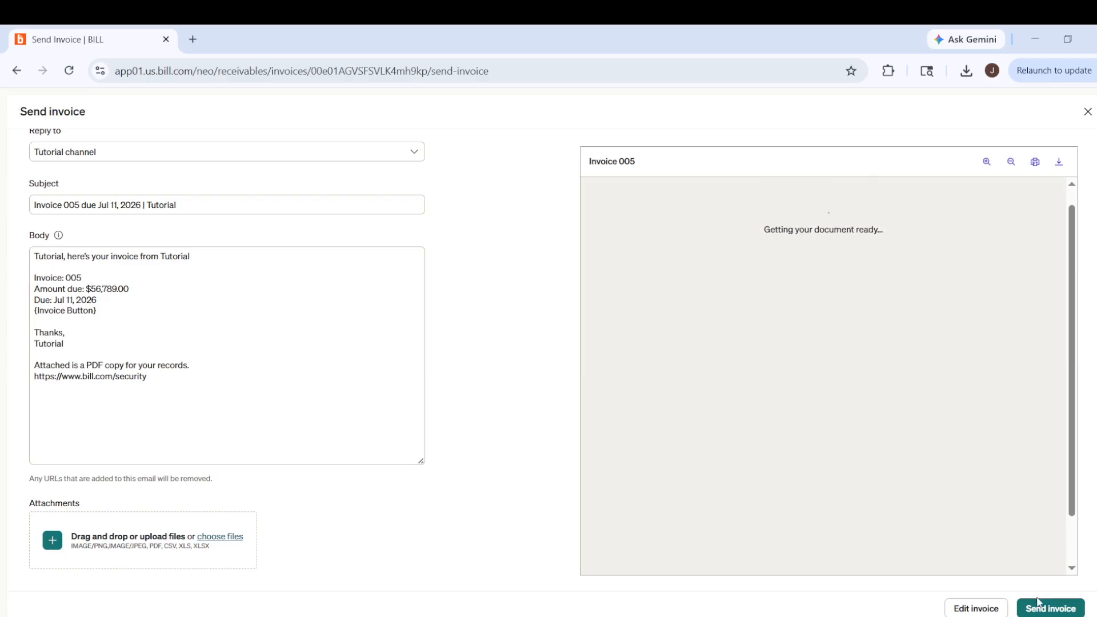
{"action": "scroll", "coordinate": [1025, 369], "scroll_direction": "up", "scroll_amount": 1}
{"action": "scroll", "coordinate": [1024, 365], "scroll_direction": "up", "scroll_amount": 3}
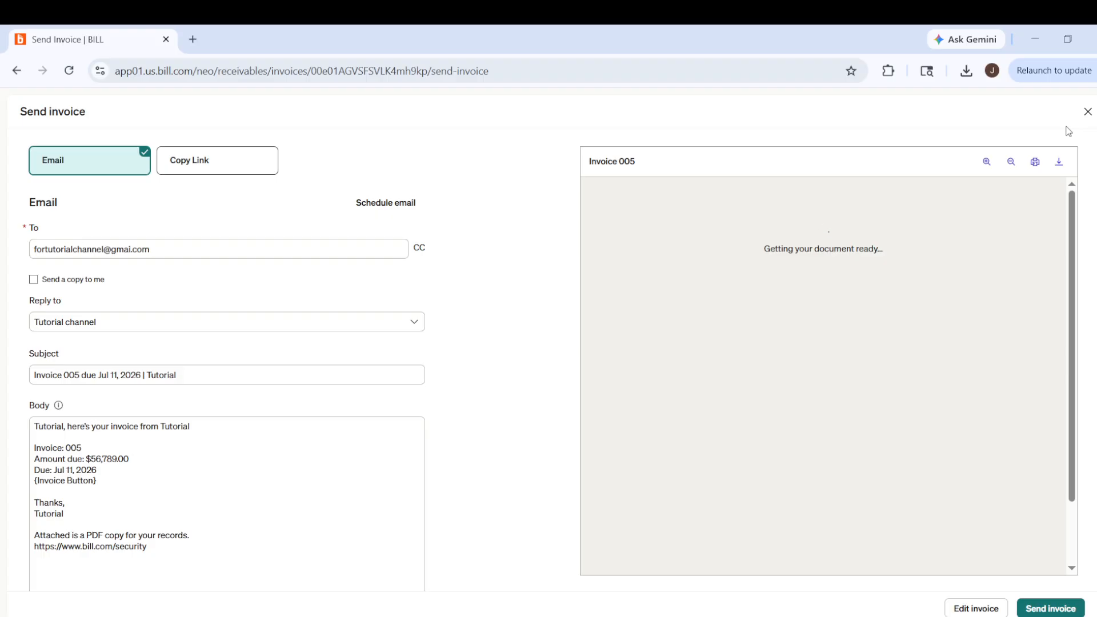
{"action": "left_click", "coordinate": [1088, 112]}
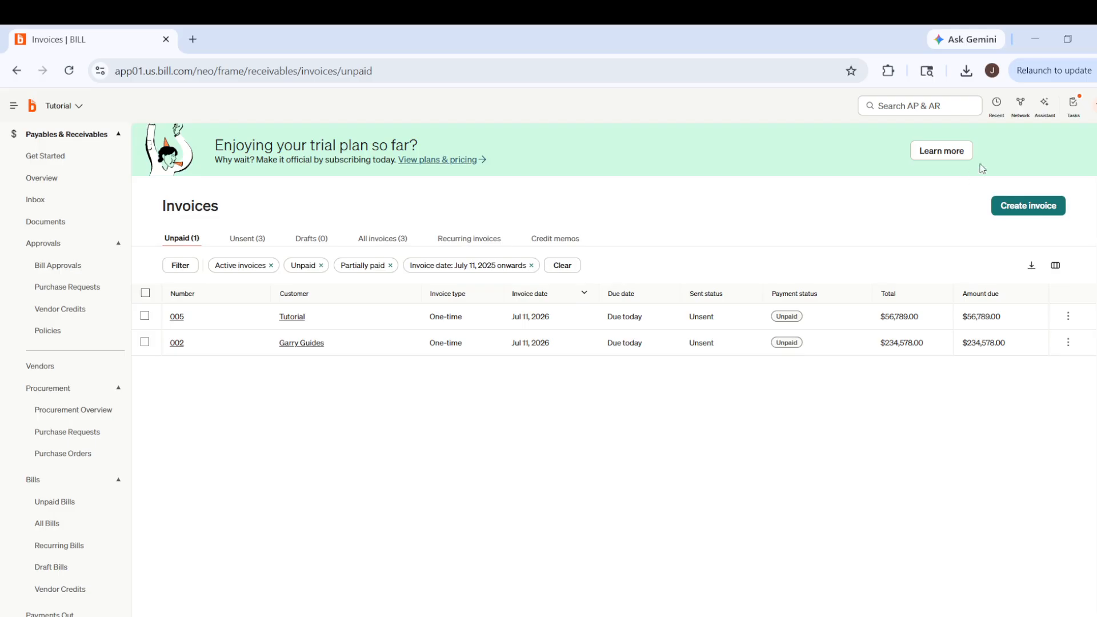
- Open the Online Payments settings for receivables from the user profile settings
{"action": "left_click", "coordinate": [1094, 106]}
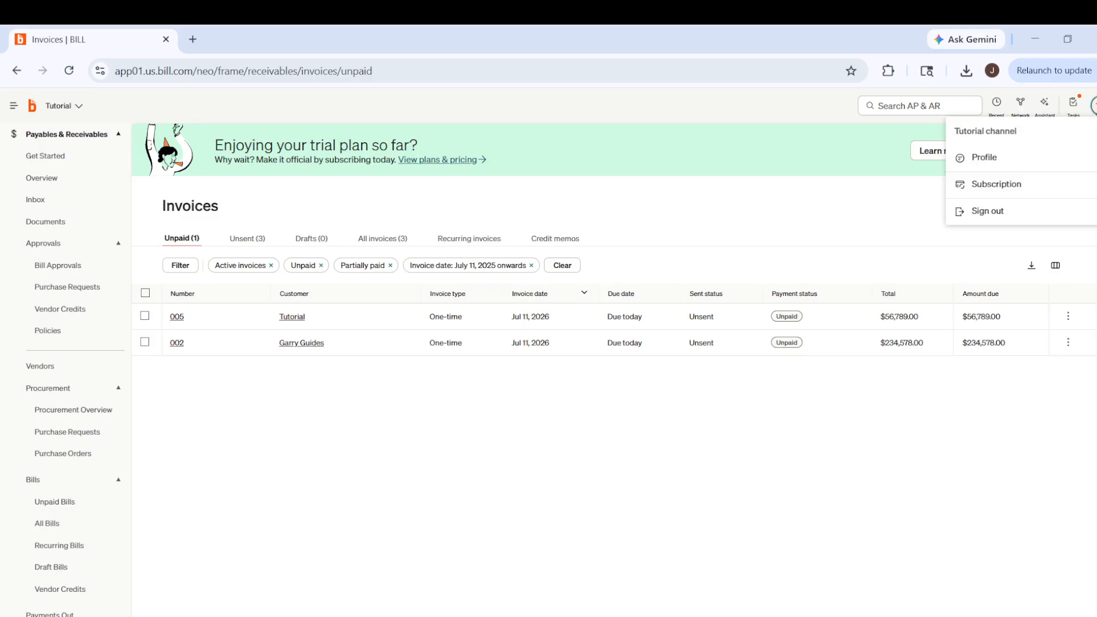
{"action": "left_click", "coordinate": [1007, 157]}
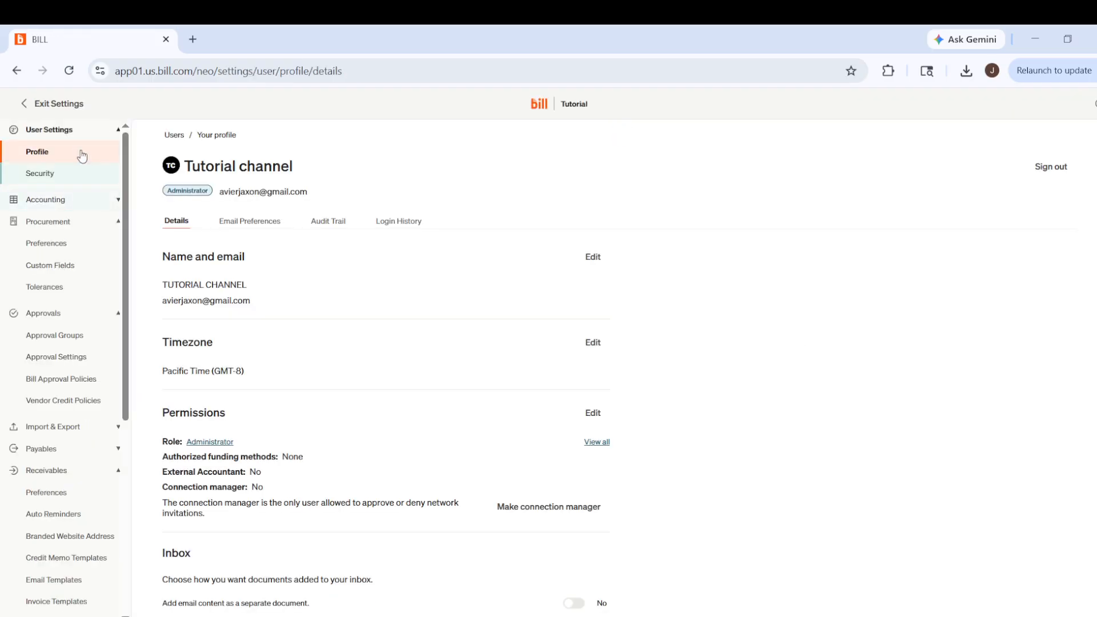
{"action": "scroll", "coordinate": [71, 201], "scroll_direction": "down", "scroll_amount": 3}
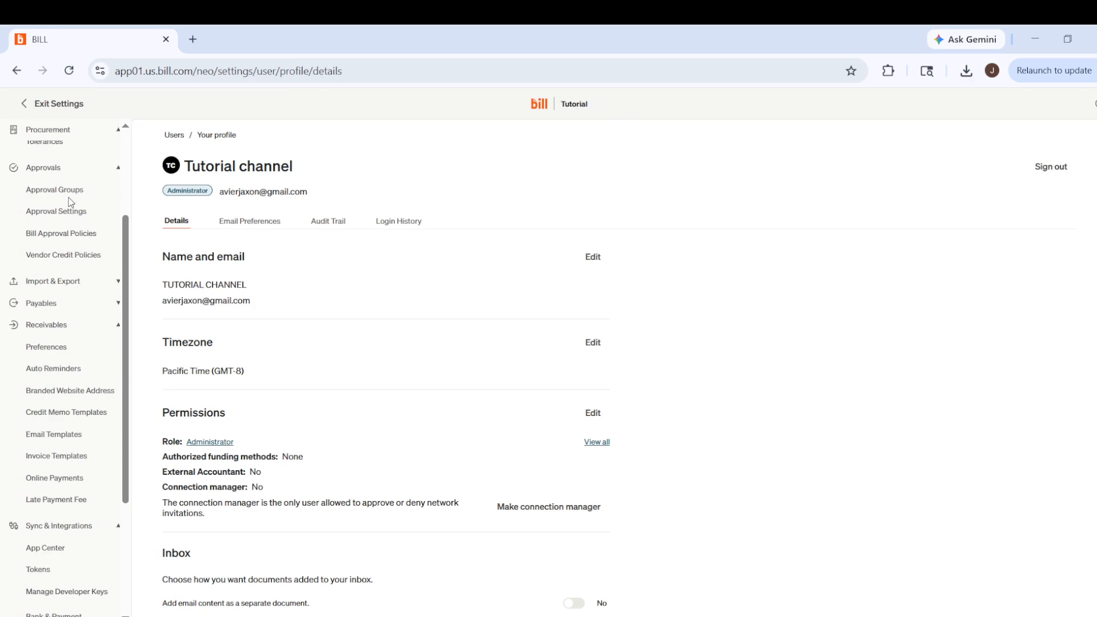
{"action": "left_click", "coordinate": [44, 325]}
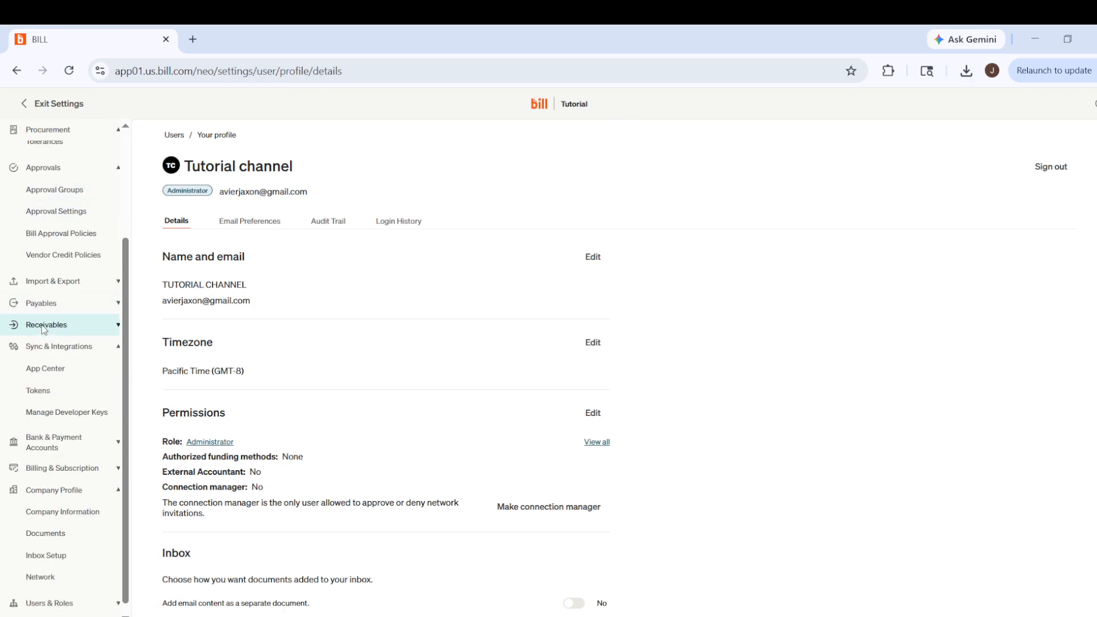
{"action": "scroll", "coordinate": [47, 325], "scroll_direction": "down", "scroll_amount": 1}
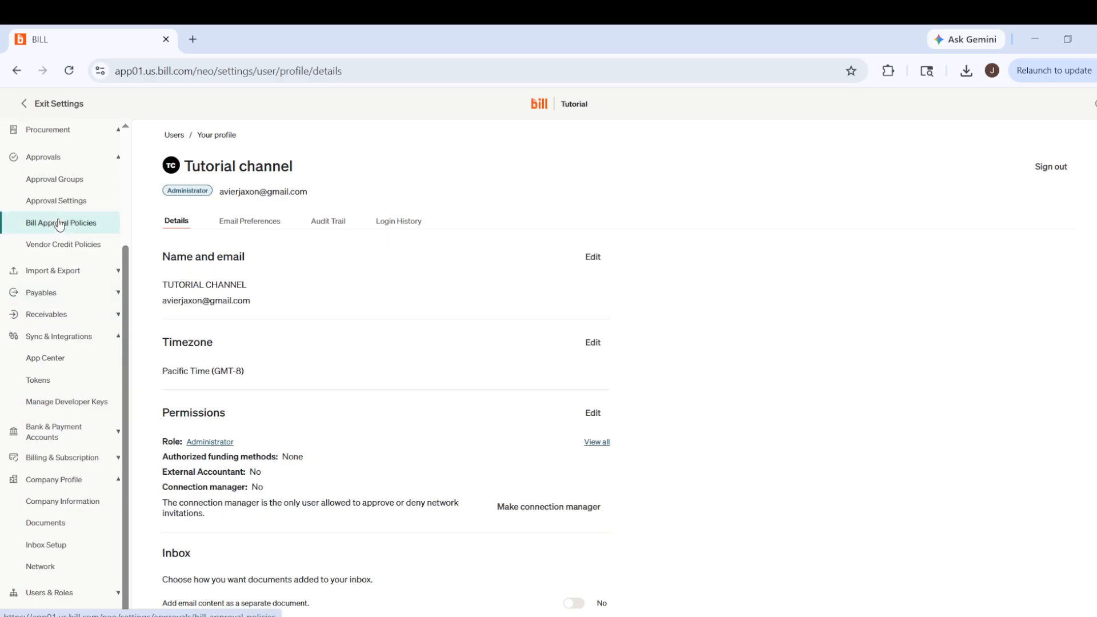
{"action": "left_click", "coordinate": [54, 320]}
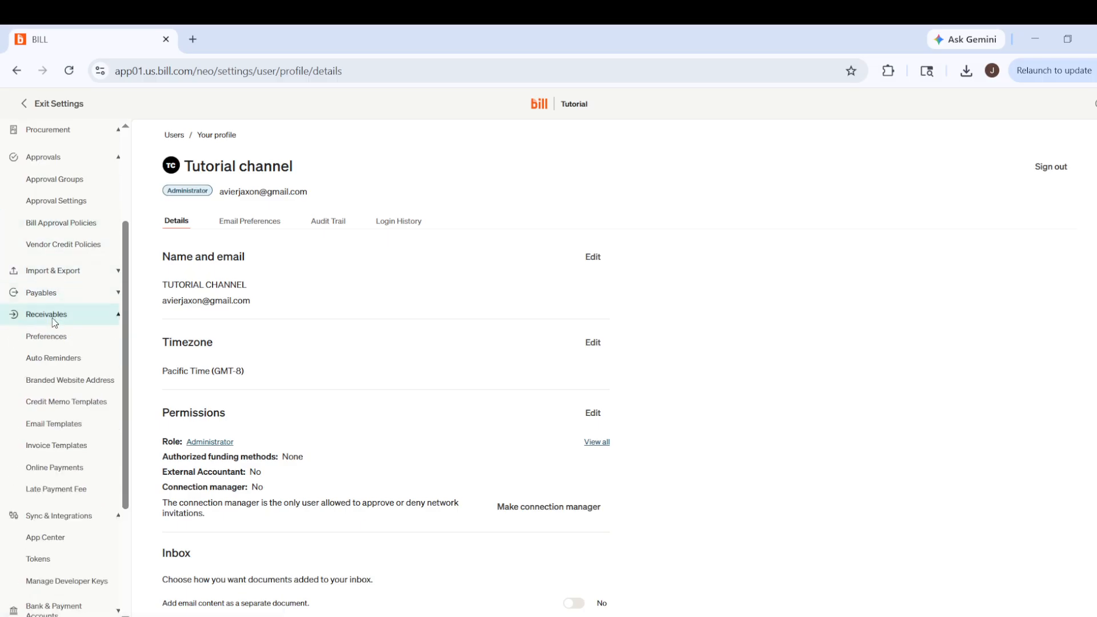
{"action": "left_click", "coordinate": [54, 380]}
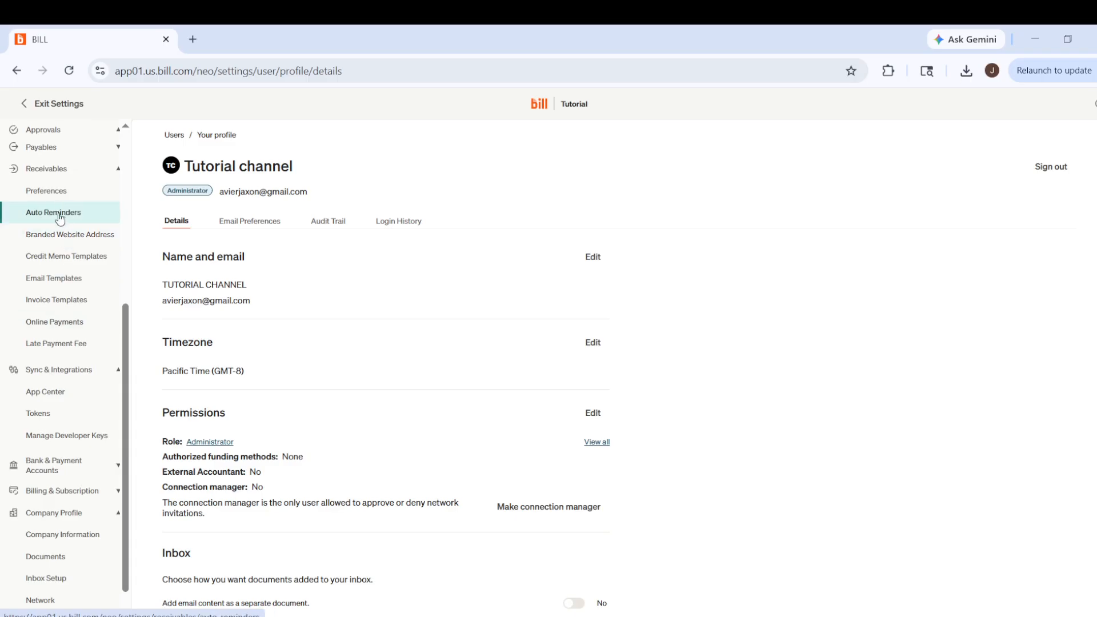
{"action": "left_click", "coordinate": [52, 323]}
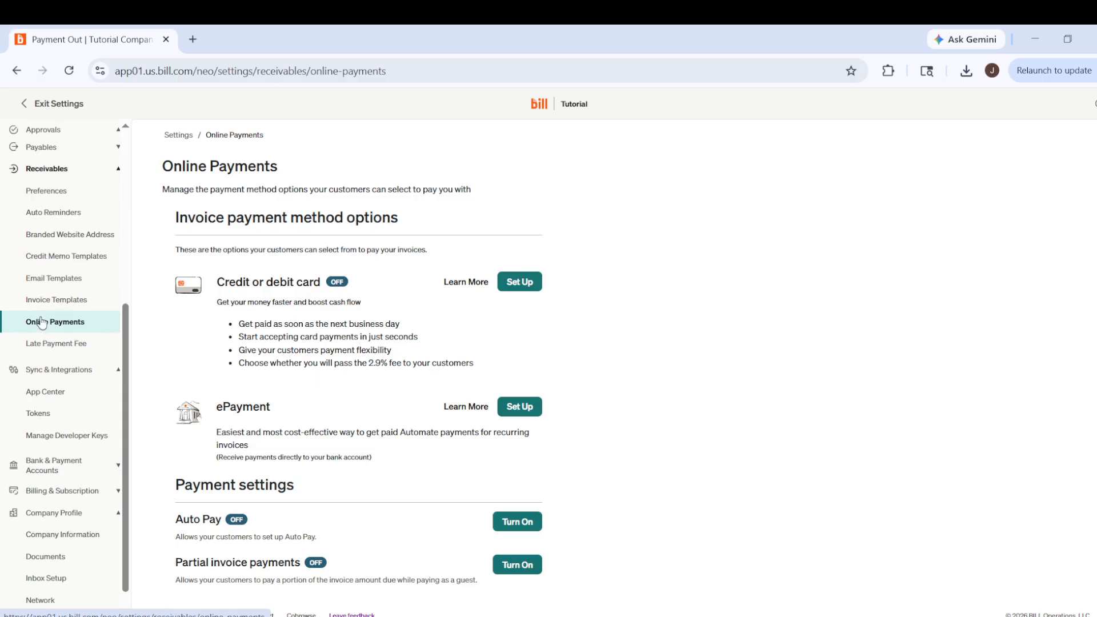
- Turn on Auto Pay in the payment settings so customers can set it up
{"action": "scroll", "coordinate": [361, 383], "scroll_direction": "down", "scroll_amount": 1}
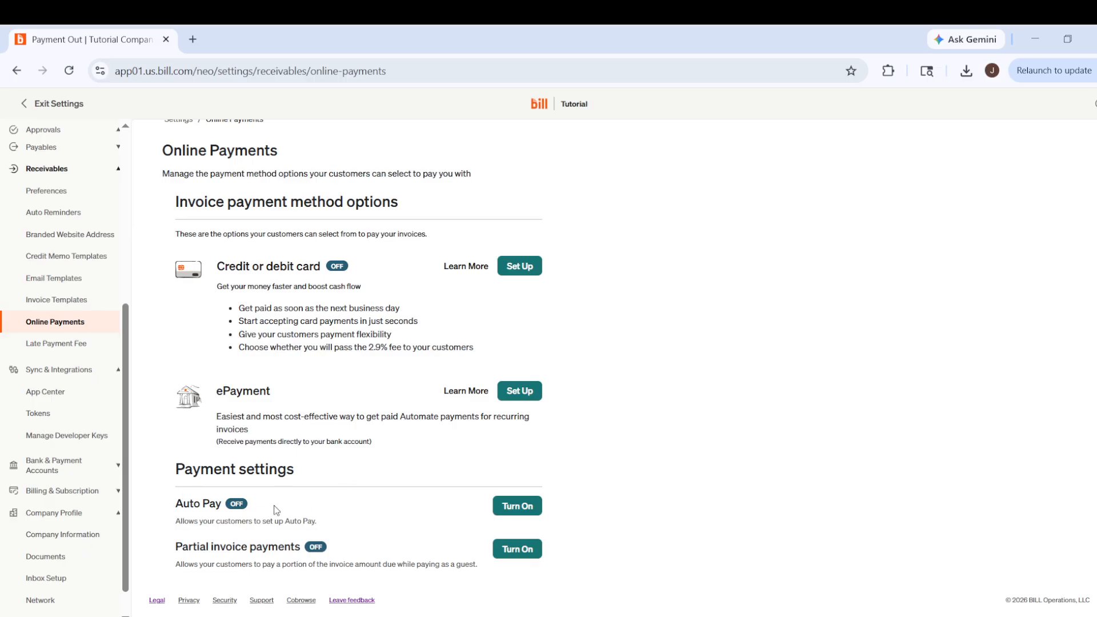
{"action": "left_click", "coordinate": [517, 515]}
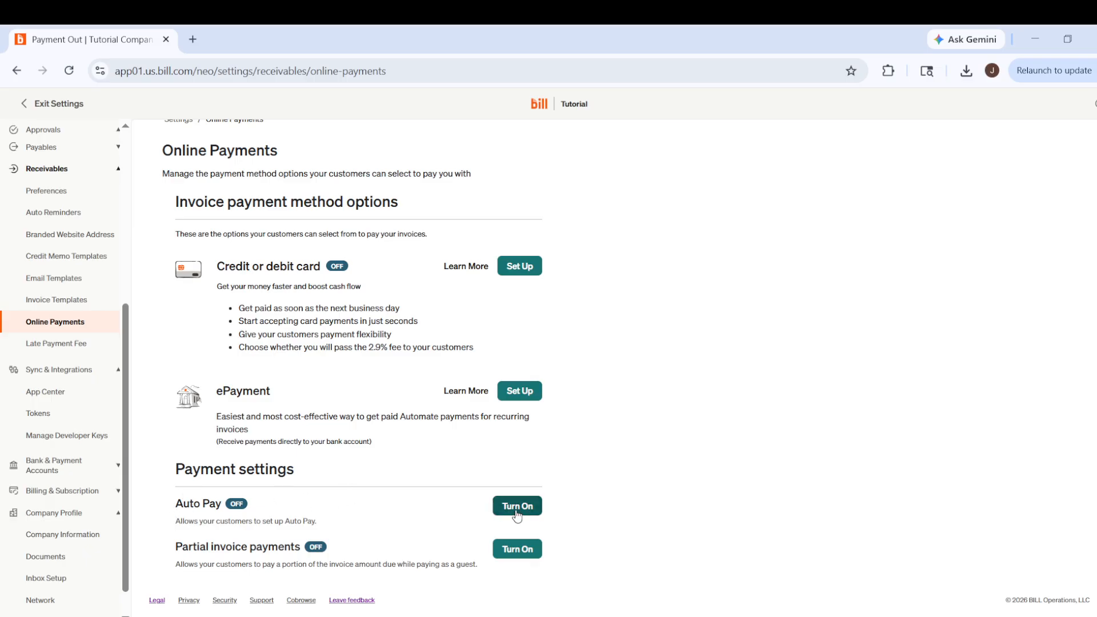